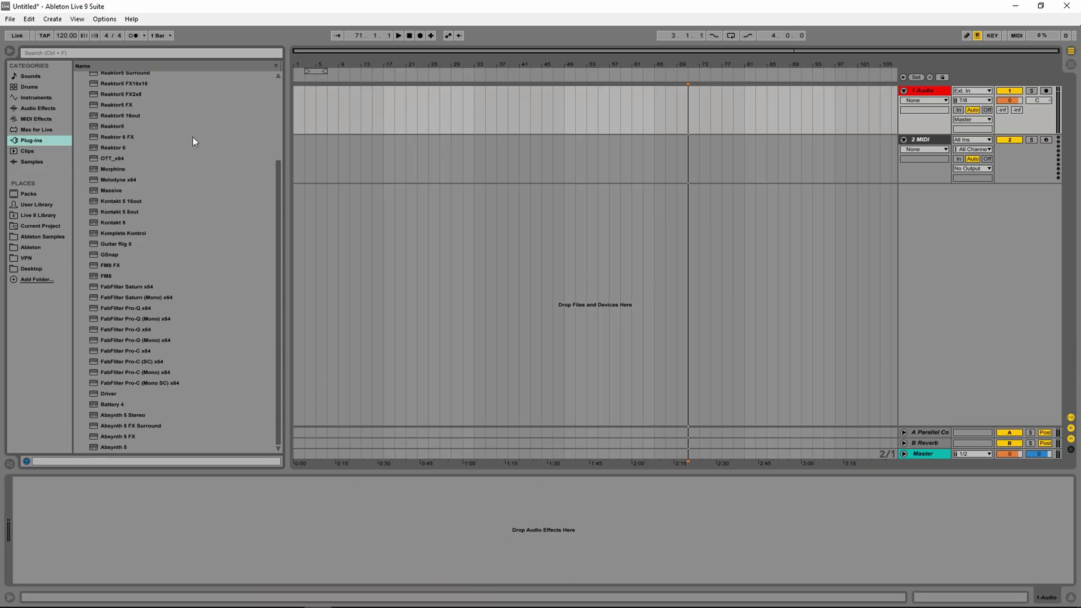
{"action": "scroll", "coordinate": [193, 136], "scroll_direction": "up", "scroll_amount": 1}
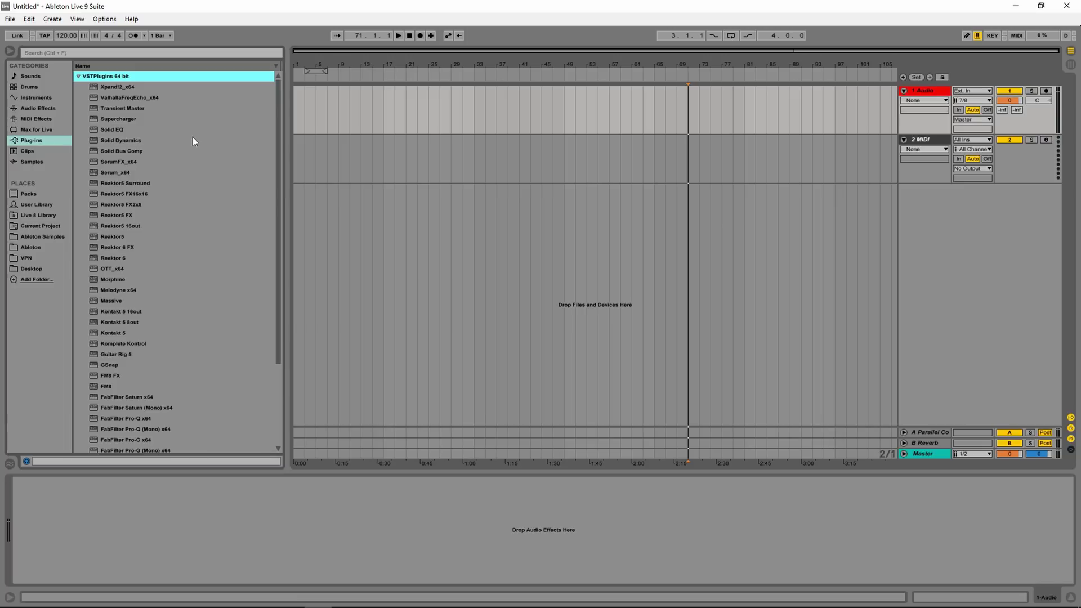
Scroll the Plug-ins list to FabFilter Saturn x64 and load it onto the 1-Audio track.
{"action": "scroll", "coordinate": [193, 141], "scroll_direction": "down", "scroll_amount": 3}
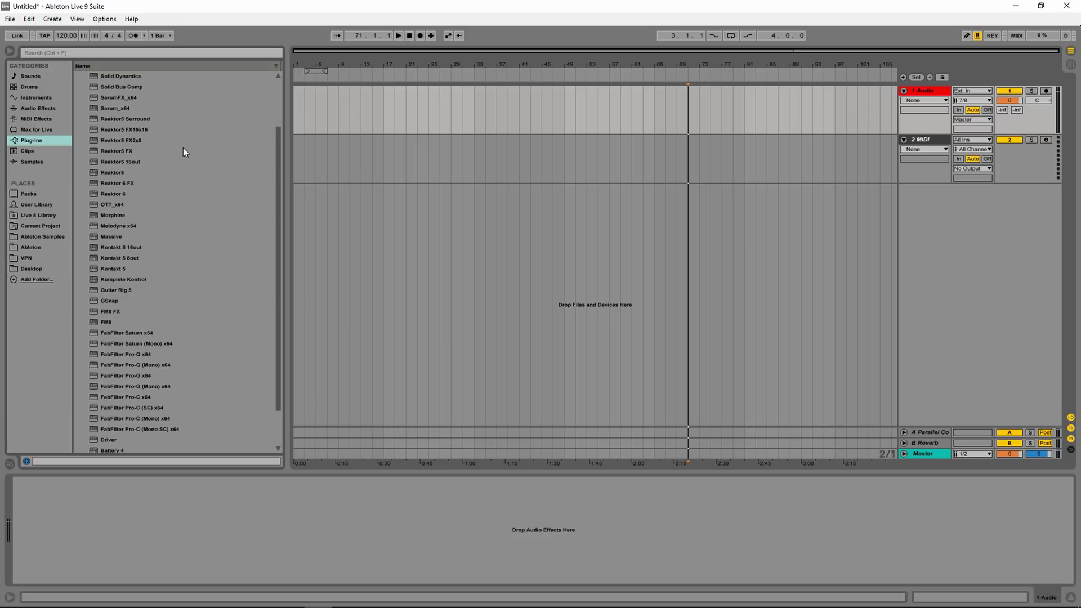
{"action": "scroll", "coordinate": [184, 148], "scroll_direction": "down", "scroll_amount": 2}
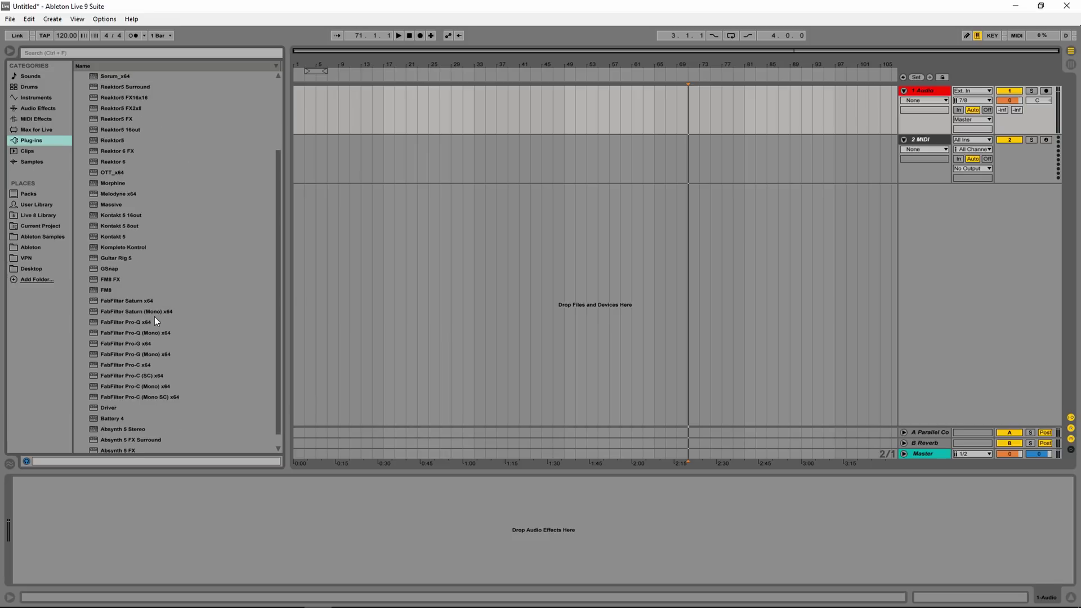
{"action": "left_click", "coordinate": [123, 300]}
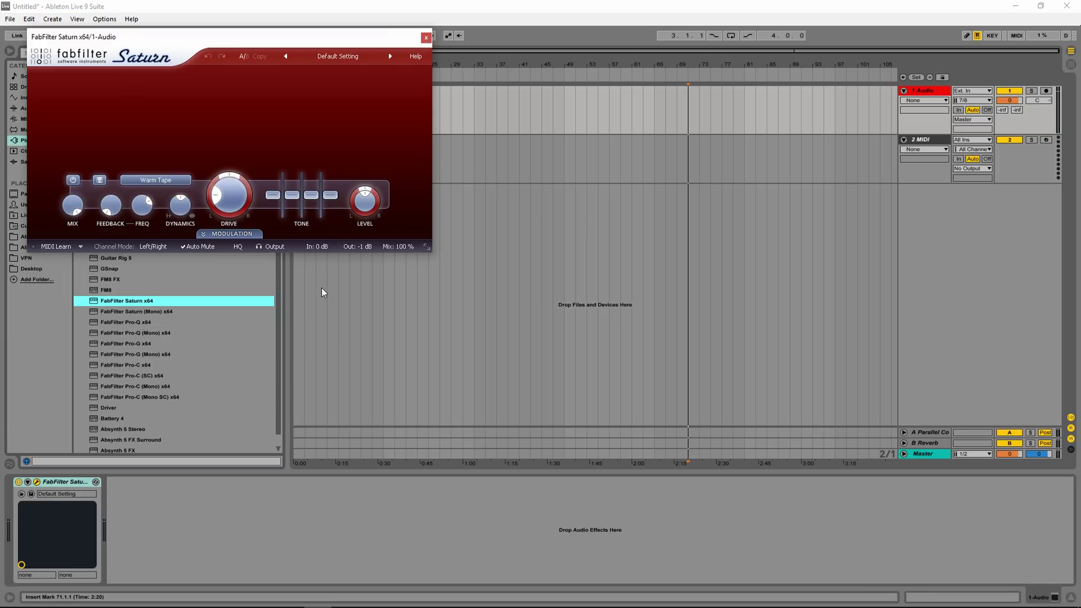
Drag the Saturn window to the middle of the screen.
{"action": "left_click_drag", "start_coordinate": [209, 42], "coordinate": [547, 172]}
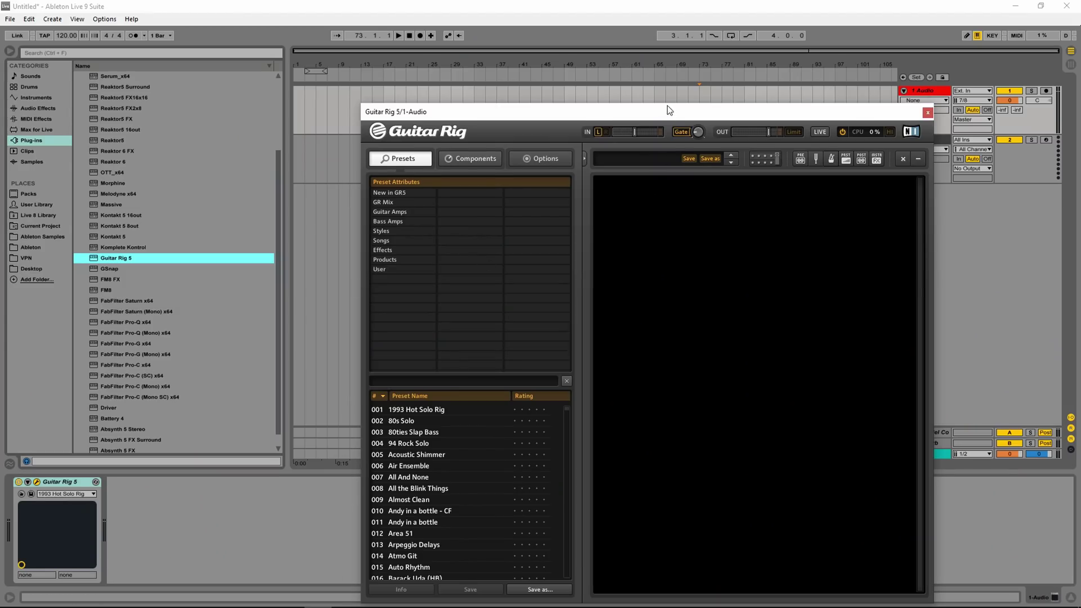
Move the Guitar Rig window up-left and browse presets by Bass Amps and Styles.
{"action": "left_click_drag", "start_coordinate": [671, 111], "coordinate": [530, 39]}
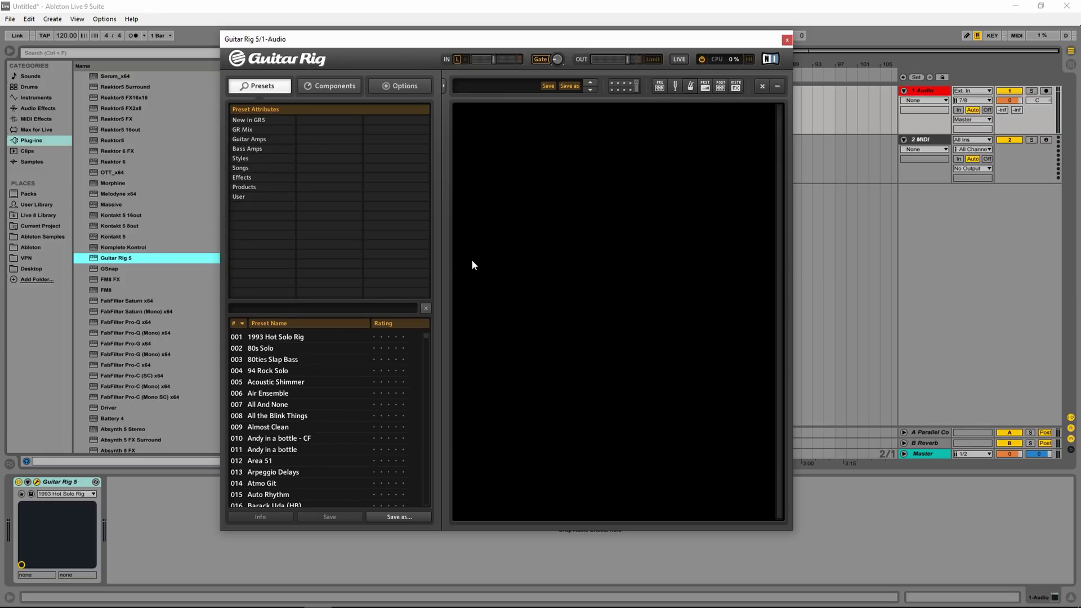
{"action": "left_click", "coordinate": [265, 134]}
{"action": "left_click", "coordinate": [266, 134]}
{"action": "left_click", "coordinate": [267, 149]}
{"action": "left_click", "coordinate": [265, 160]}
Expand the Favorites, Amplifiers, Cabinets, Delay & Echo and Distortion component categories.
{"action": "left_click", "coordinate": [317, 84]}
{"action": "left_click", "coordinate": [359, 124]}
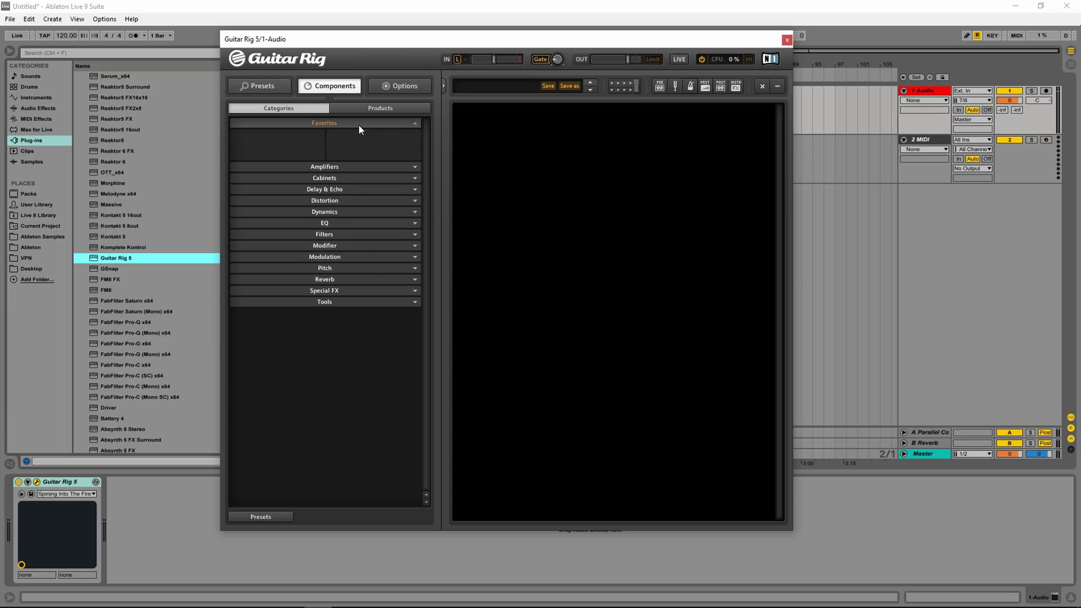
{"action": "left_click", "coordinate": [362, 169]}
{"action": "scroll", "coordinate": [356, 204], "scroll_direction": "down", "scroll_amount": 3}
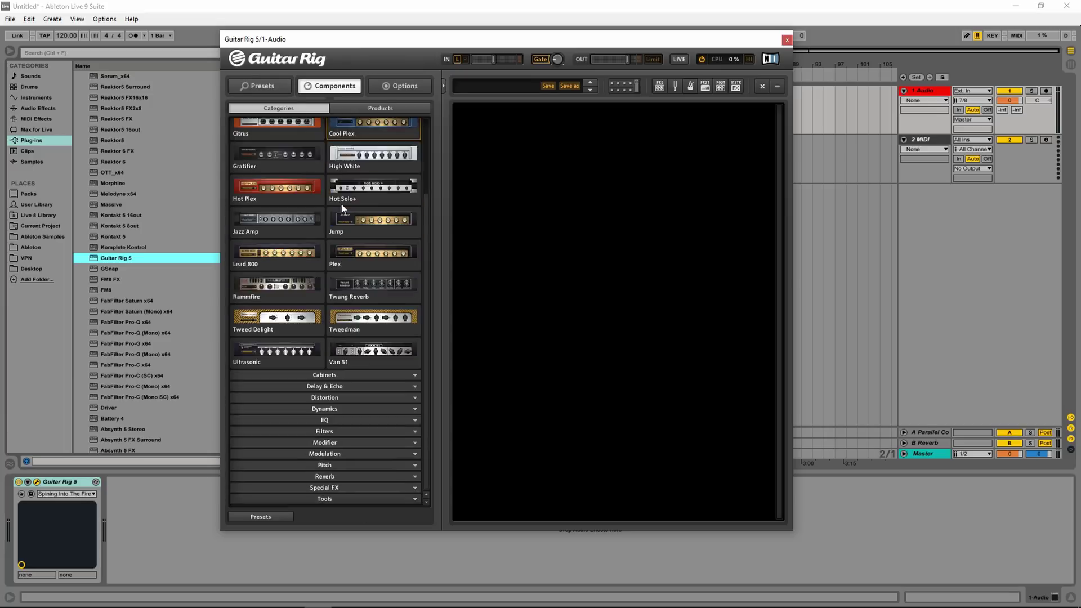
{"action": "left_click", "coordinate": [370, 378]}
{"action": "left_click", "coordinate": [363, 387]}
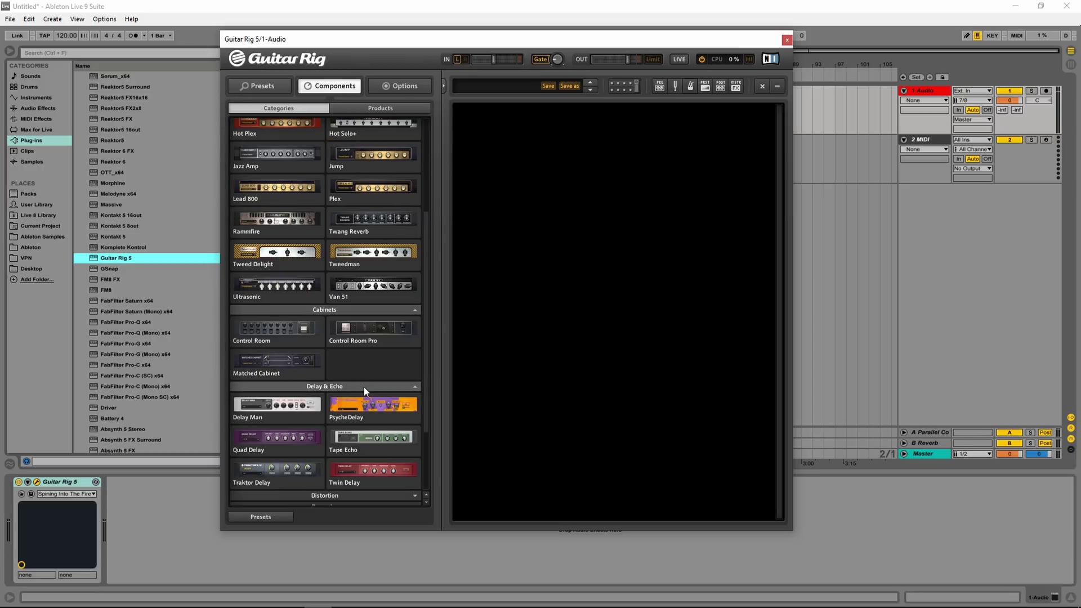
{"action": "scroll", "coordinate": [364, 387], "scroll_direction": "down", "scroll_amount": 3}
{"action": "left_click", "coordinate": [359, 397]}
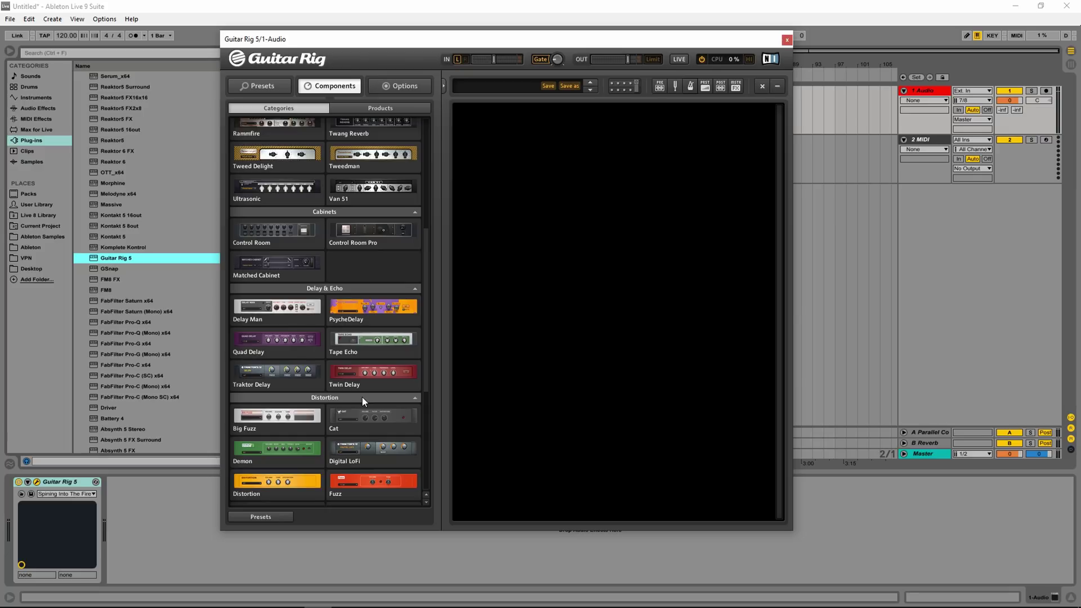
Add PsycheDelay and Control Room Pro to the rack, then delete both modules.
{"action": "left_click_drag", "start_coordinate": [383, 297], "coordinate": [537, 164]}
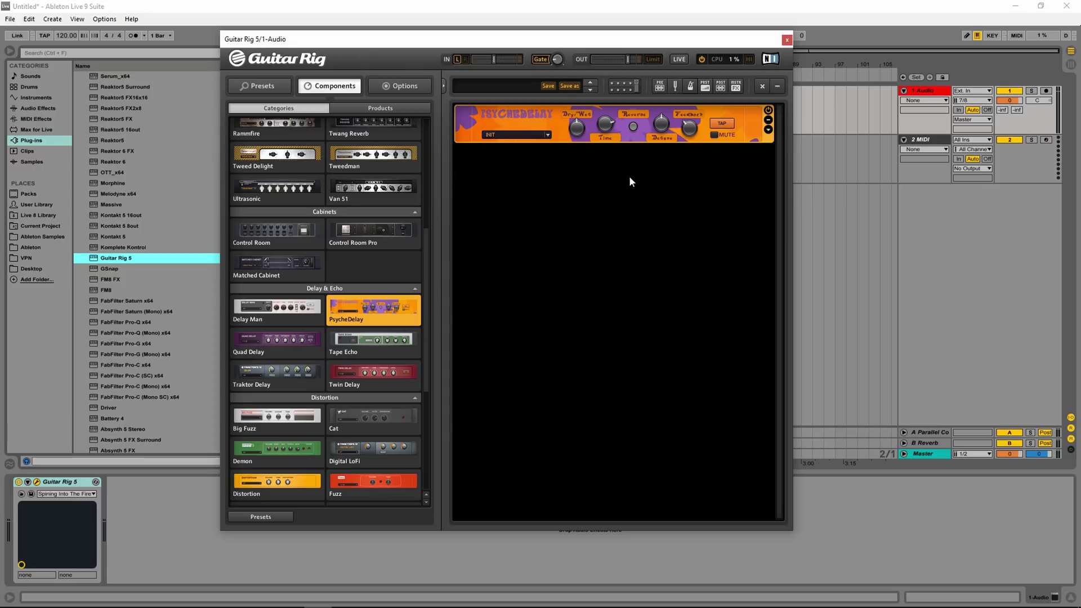
{"action": "left_click_drag", "start_coordinate": [376, 243], "coordinate": [622, 282]}
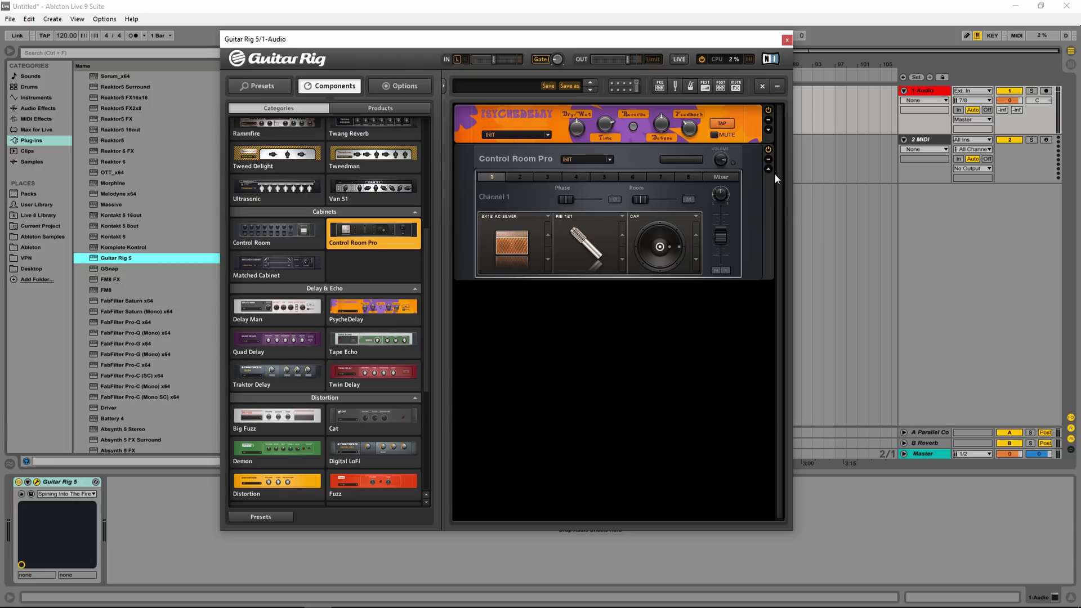
{"action": "key", "text": "Delete"}
{"action": "left_click", "coordinate": [766, 139]}
{"action": "key", "text": "Delete"}
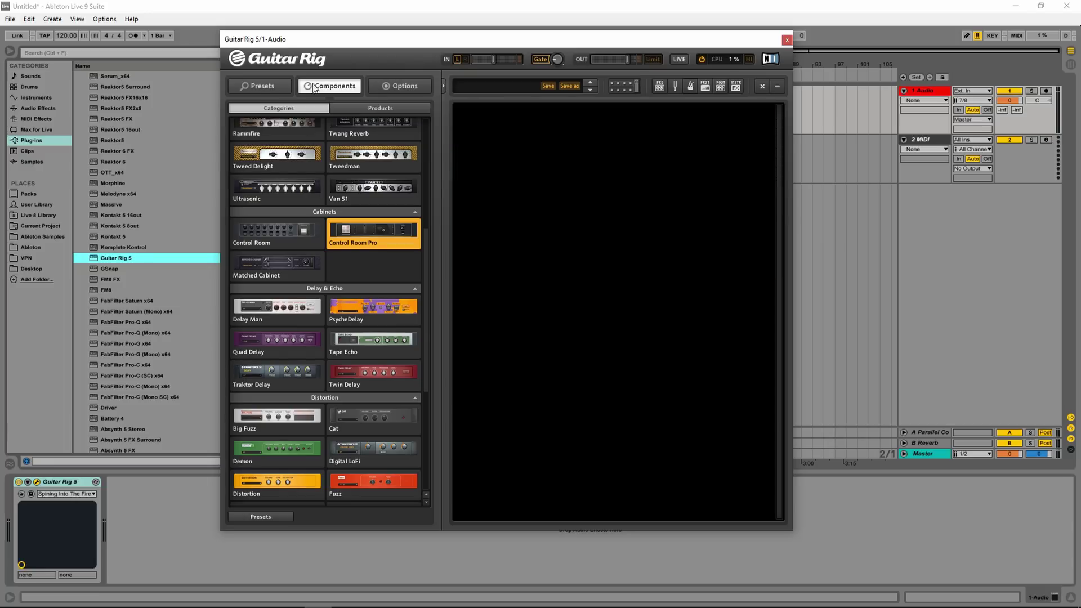
Search the presets for 'clean' and load the Clean Cave preset.
{"action": "left_click", "coordinate": [255, 88]}
{"action": "left_click", "coordinate": [300, 309]}
{"action": "type", "text": "clean"}
{"action": "left_click", "coordinate": [282, 359]}
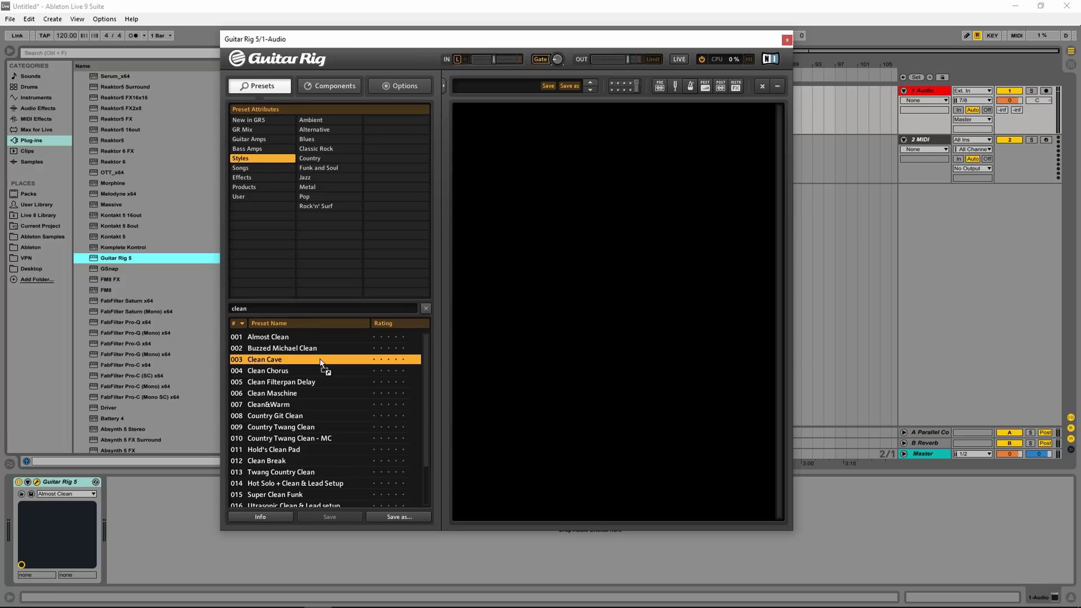
{"action": "double_click", "coordinate": [236, 362]}
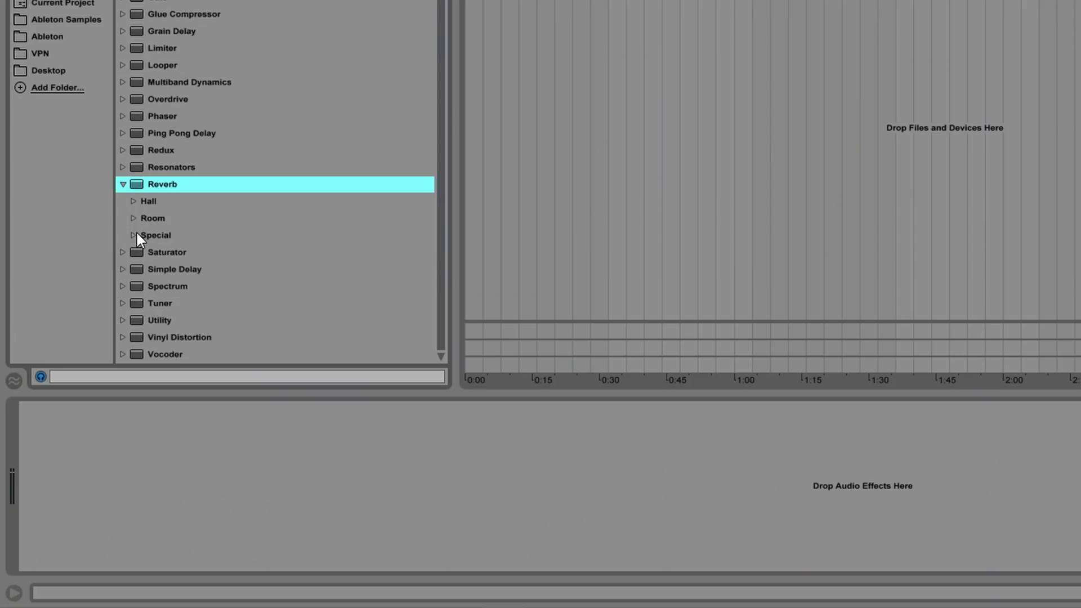
Add the Six Seconds reverb from the Reverb > Special folder to the track.
{"action": "left_click", "coordinate": [134, 235]}
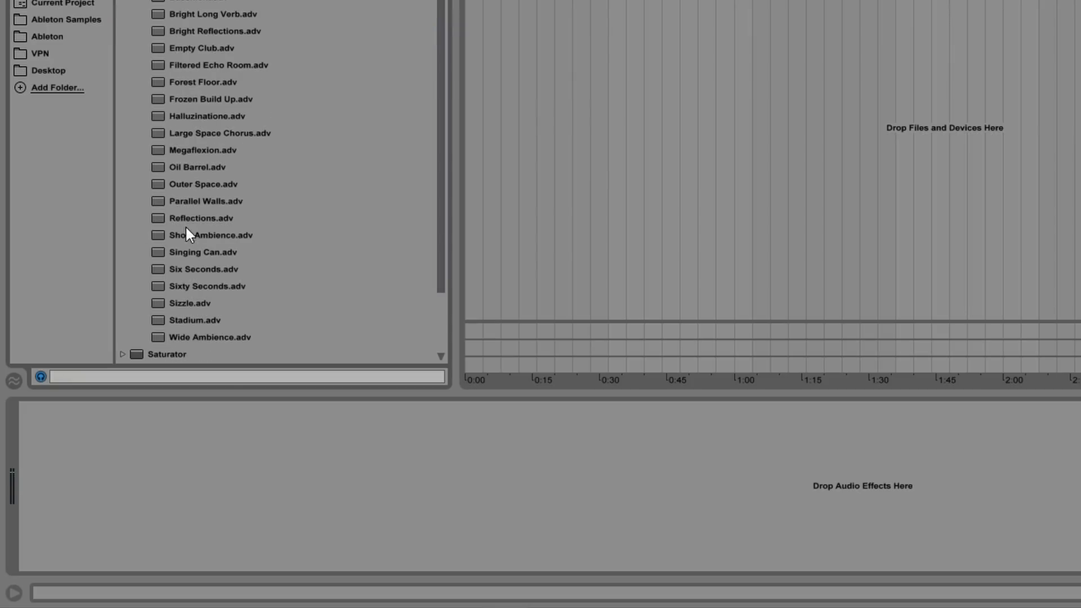
{"action": "left_click_drag", "start_coordinate": [170, 273], "coordinate": [482, 476]}
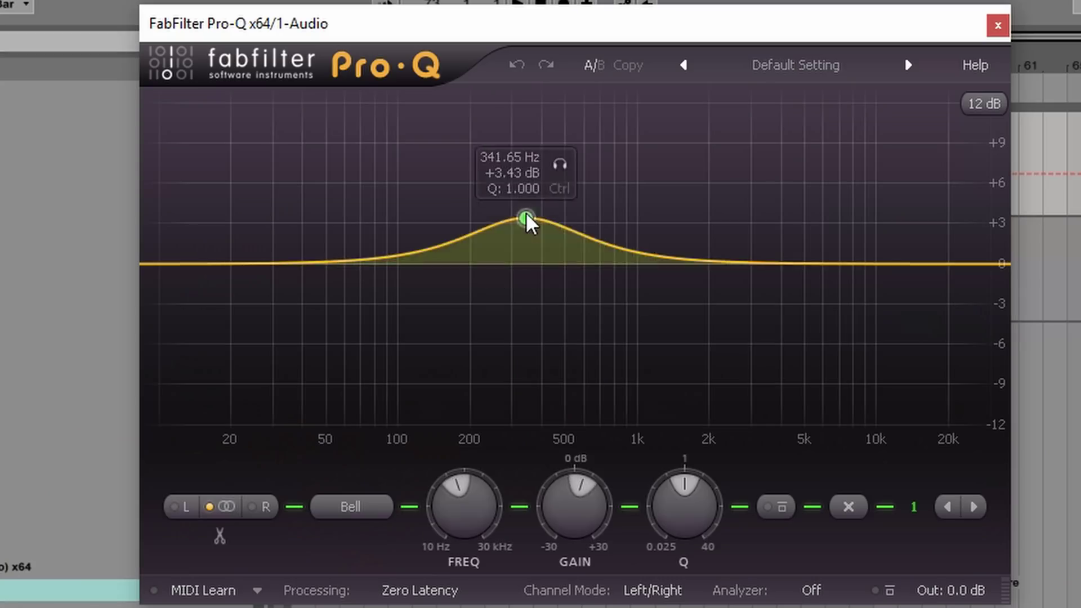
Move band 1 to about 446 Hz, boost 125 Hz and 2.5 kHz, and cut 8.5 dB near 600 Hz.
{"action": "left_click_drag", "start_coordinate": [527, 220], "coordinate": [422, 188]}
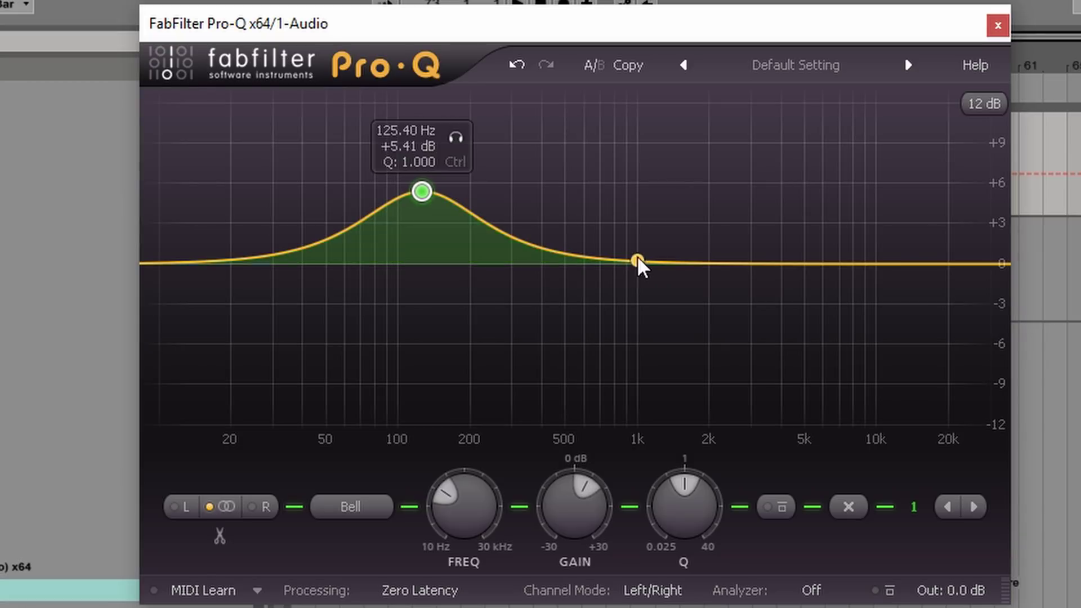
{"action": "left_click_drag", "start_coordinate": [639, 265], "coordinate": [731, 188]}
{"action": "right_click", "coordinate": [732, 188]}
{"action": "left_click", "coordinate": [714, 208]}
{"action": "left_click_drag", "start_coordinate": [591, 243], "coordinate": [584, 373]}
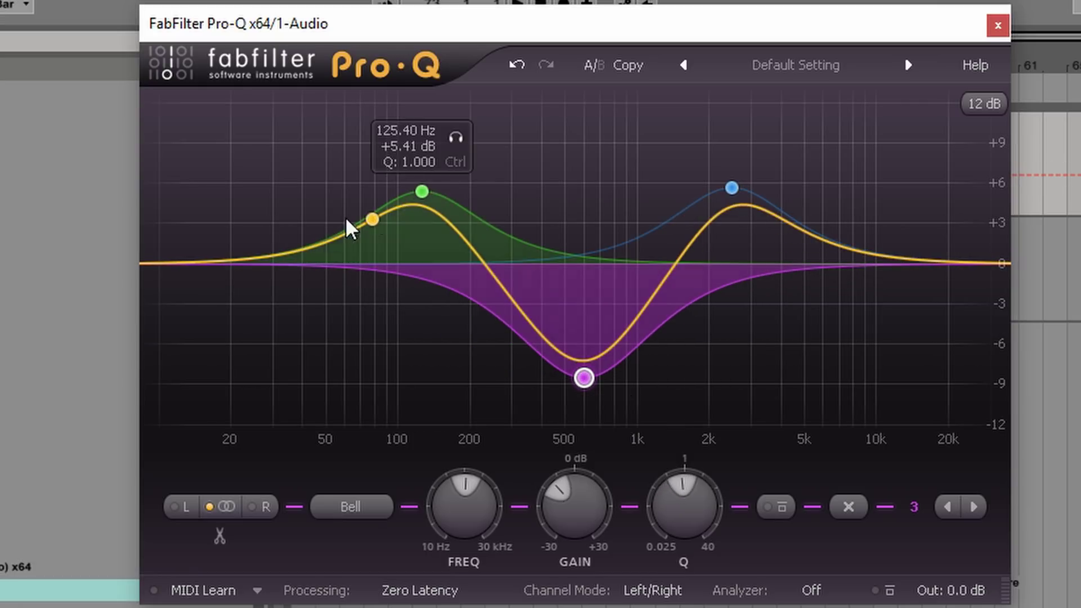
Add cuts near 30 Hz and 59 Hz, a 5.3 kHz high-shelf cut, and boosts near 729 Hz and 26 Hz.
{"action": "left_click_drag", "start_coordinate": [313, 248], "coordinate": [272, 372]}
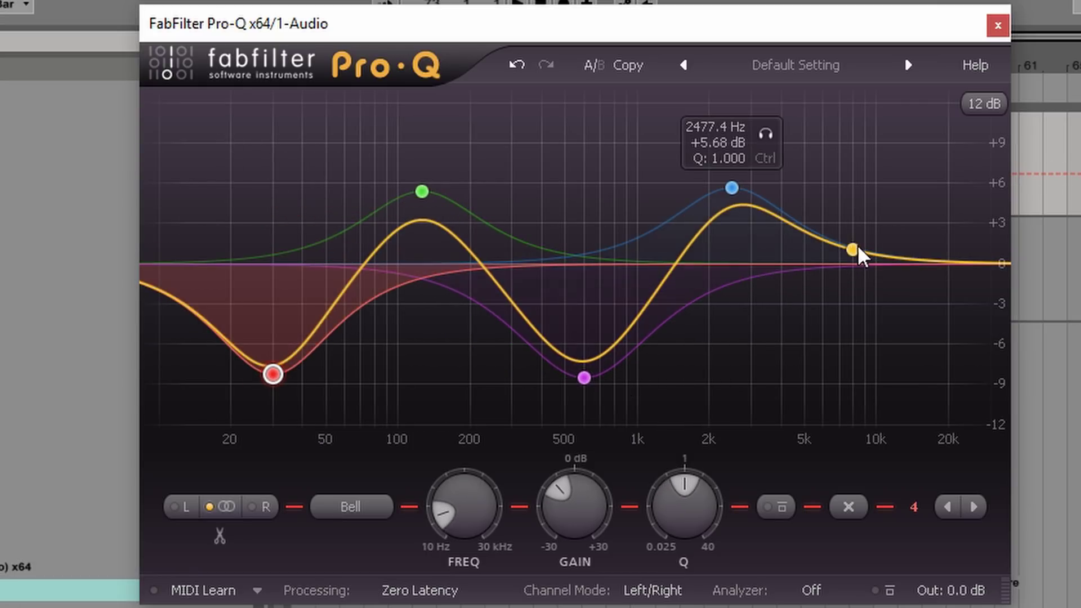
{"action": "left_click_drag", "start_coordinate": [871, 261], "coordinate": [813, 338]}
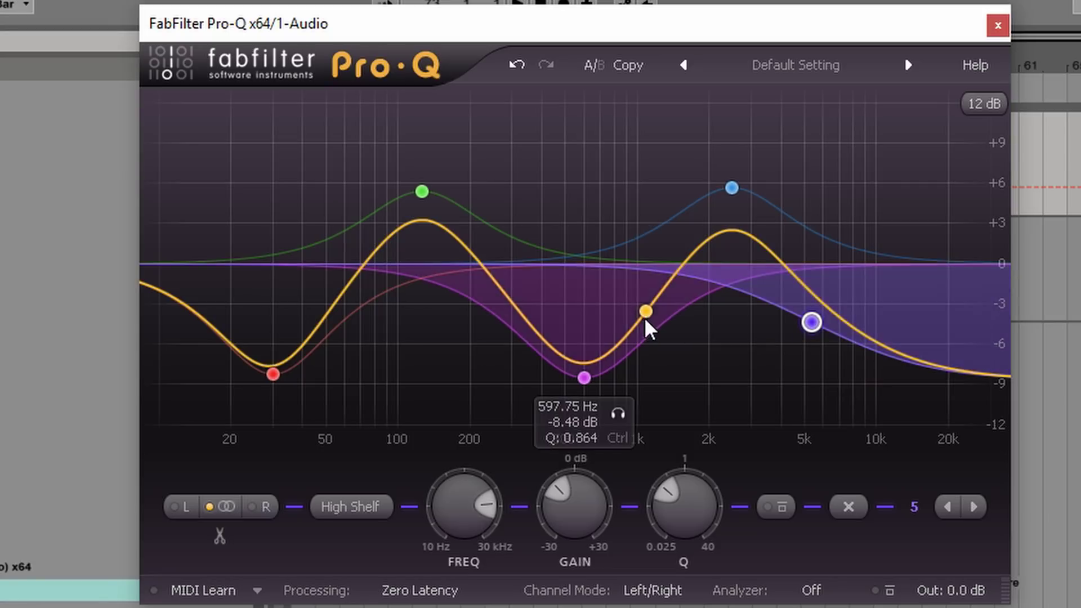
{"action": "left_click_drag", "start_coordinate": [605, 318], "coordinate": [606, 197]}
{"action": "left_click_drag", "start_coordinate": [352, 276], "coordinate": [342, 337]}
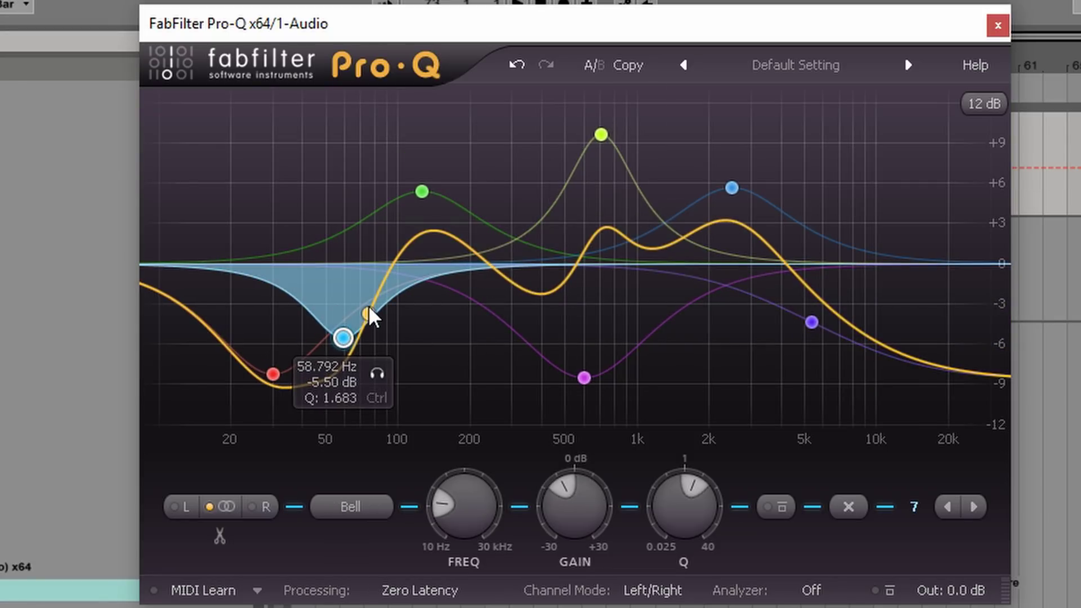
{"action": "left_click_drag", "start_coordinate": [260, 352], "coordinate": [259, 141]}
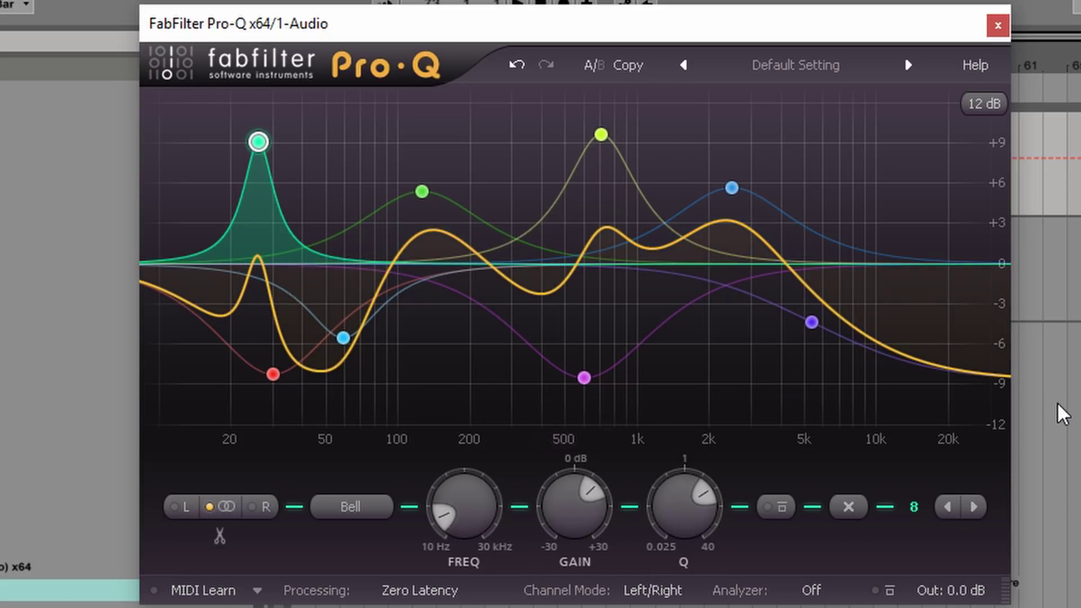
Set Pro-Q band 1's stereo placement to the left channel only.
{"action": "left_click", "coordinate": [184, 507]}
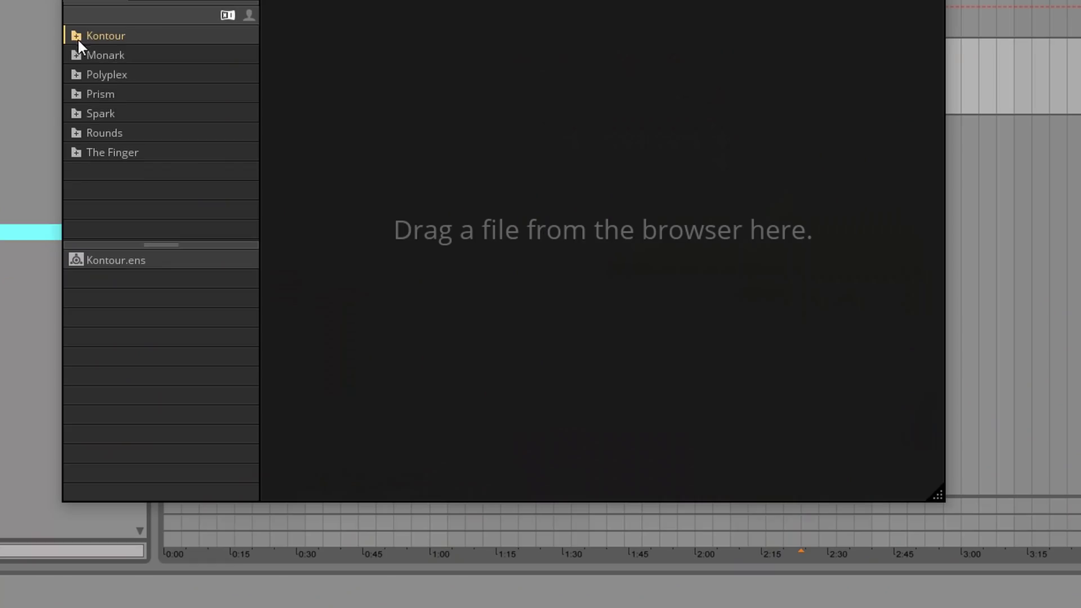
Load Monark.ens from Reaktor's Monark folder and bring the whole window into view.
{"action": "left_click", "coordinate": [107, 56]}
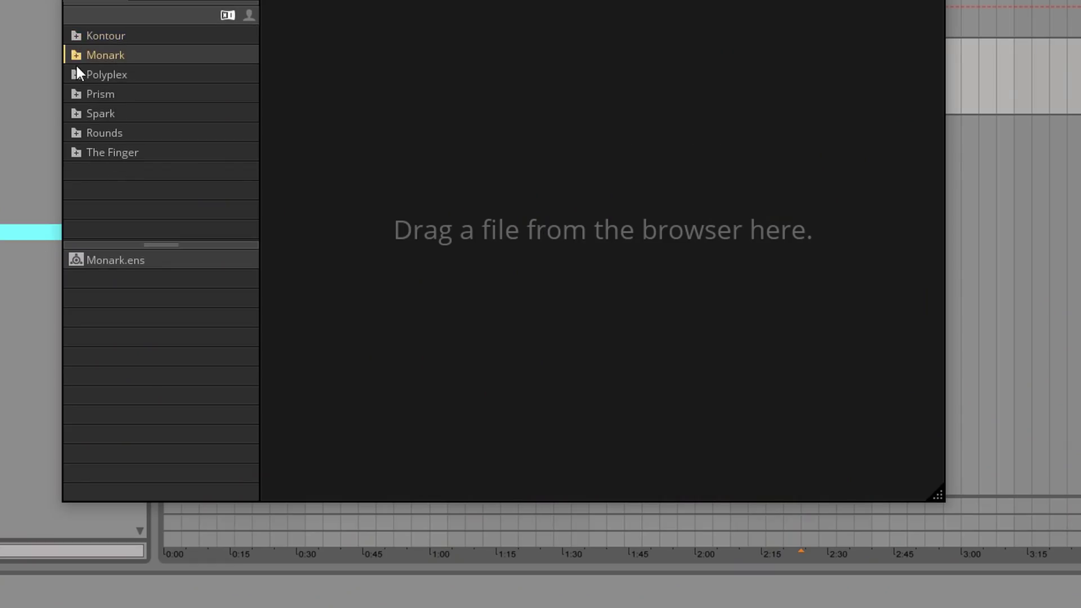
{"action": "double_click", "coordinate": [88, 262]}
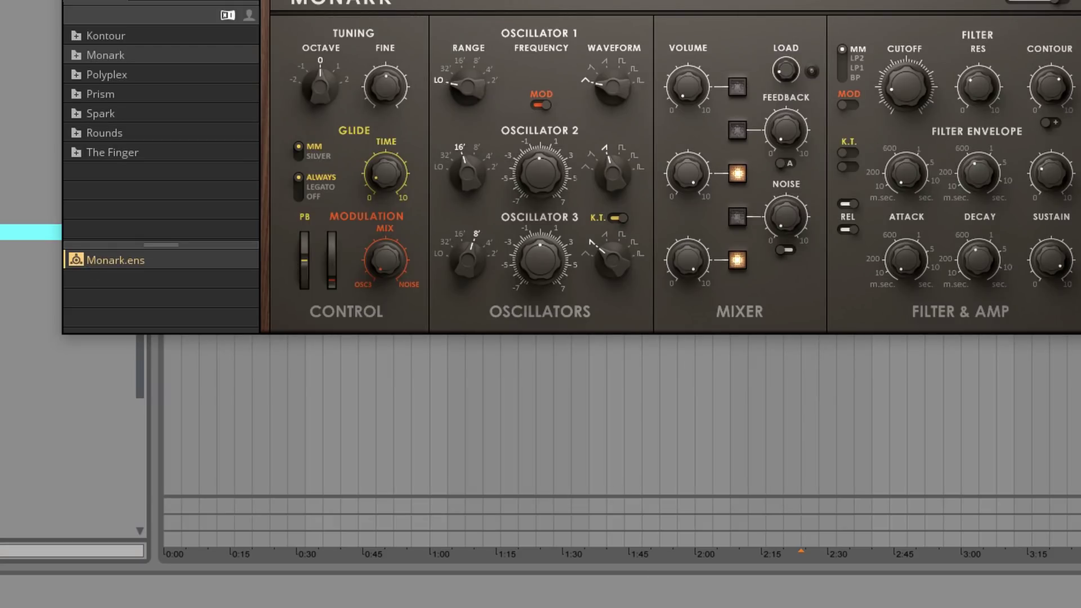
{"action": "left_click_drag", "start_coordinate": [717, 0], "coordinate": [675, 69]}
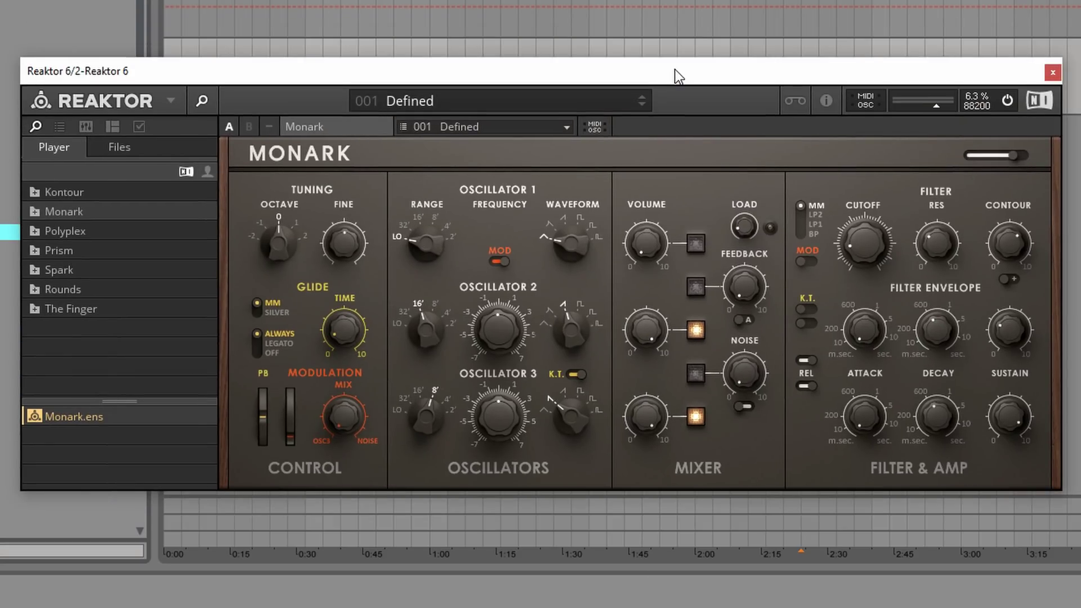